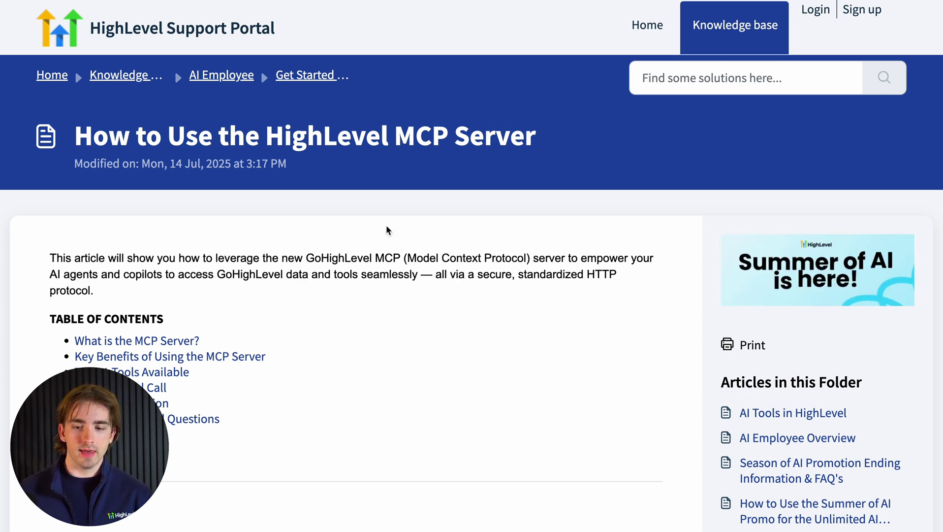
# Scroll the article to the 'Top 21 Tools Available' table of MCP tools and endpoints.
pyautogui.scroll(-3, 386, 225)
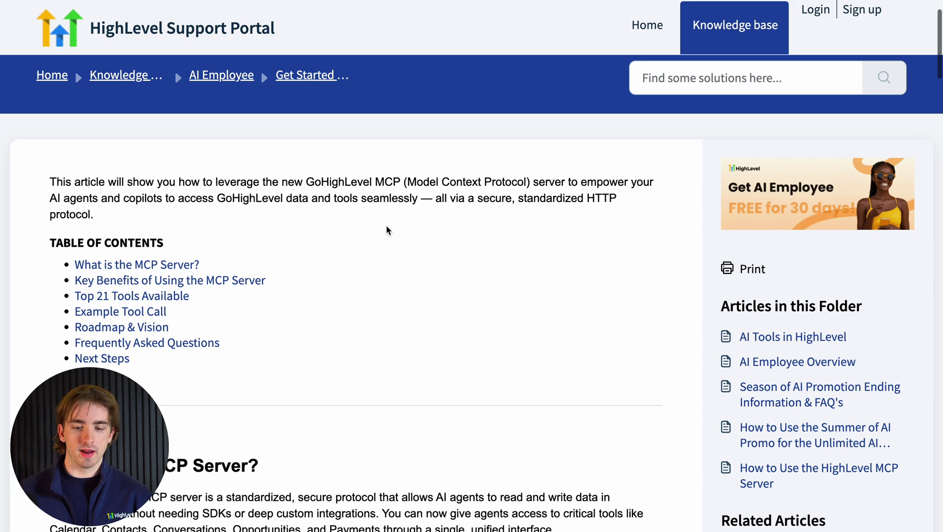
pyautogui.scroll(3, 386, 225)
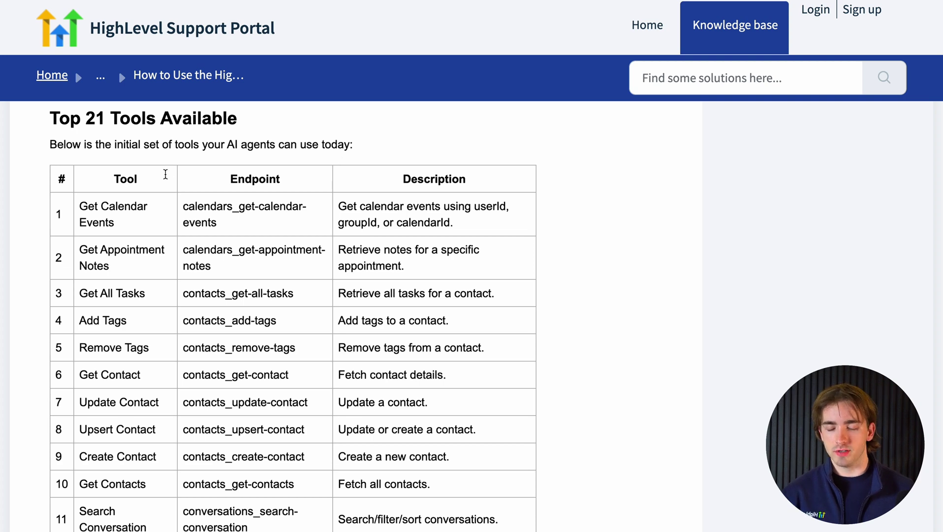
# Highlight the Get Calendar Events tool name at the top of the tools table.
pyautogui.scroll(-1, 165, 174)
pyautogui.tripleClick(143, 182)
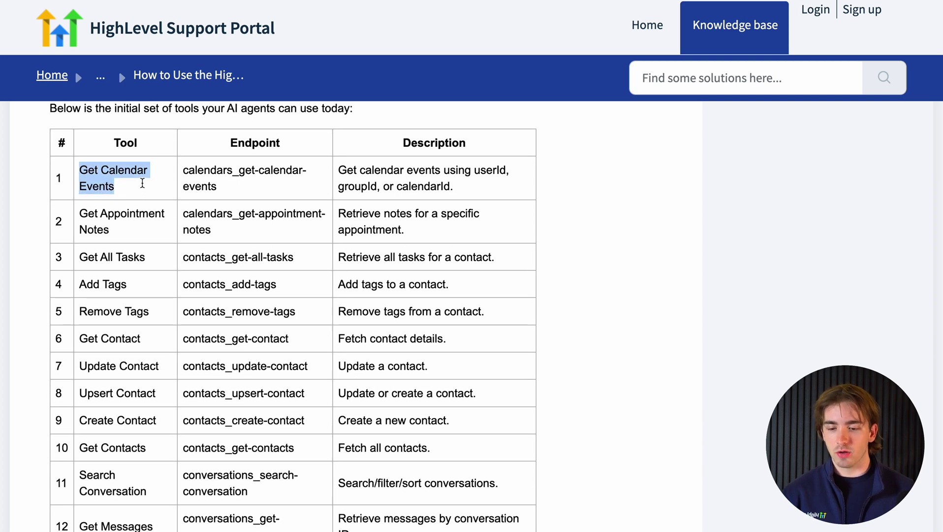
pyautogui.scroll(-1, 142, 182)
pyautogui.scroll(2, 142, 183)
pyautogui.click(143, 183)
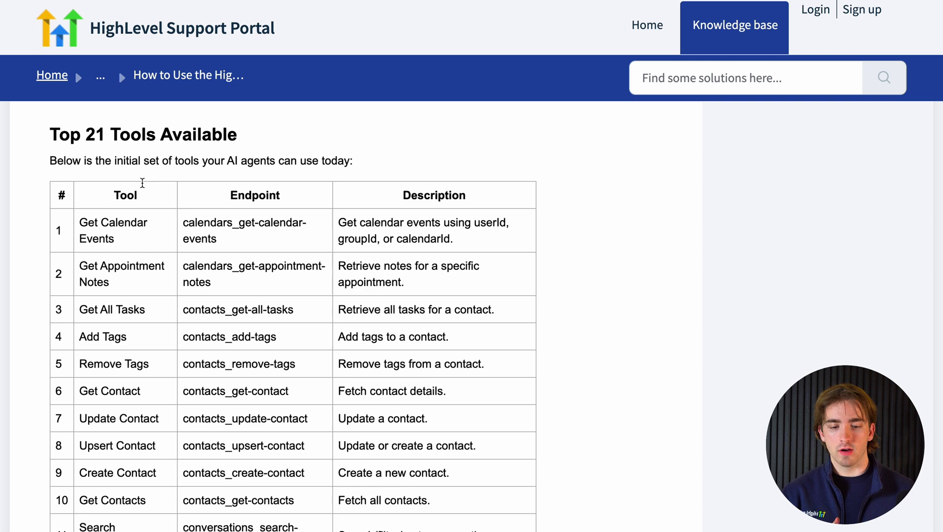
pyautogui.tripleClick(137, 226)
# Read down the table, highlighting Send a New Message and 'Custom' in row 15.
pyautogui.scroll(-3, 134, 275)
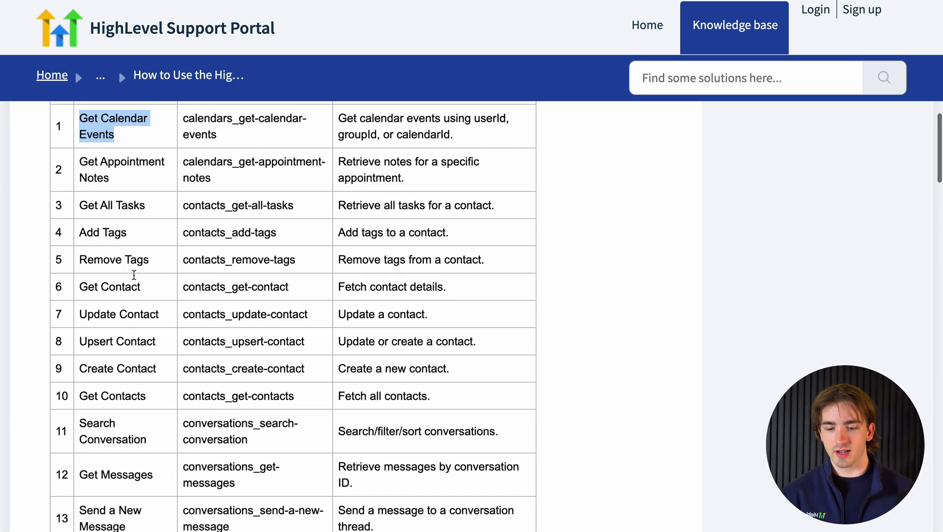
pyautogui.scroll(-2, 128, 213)
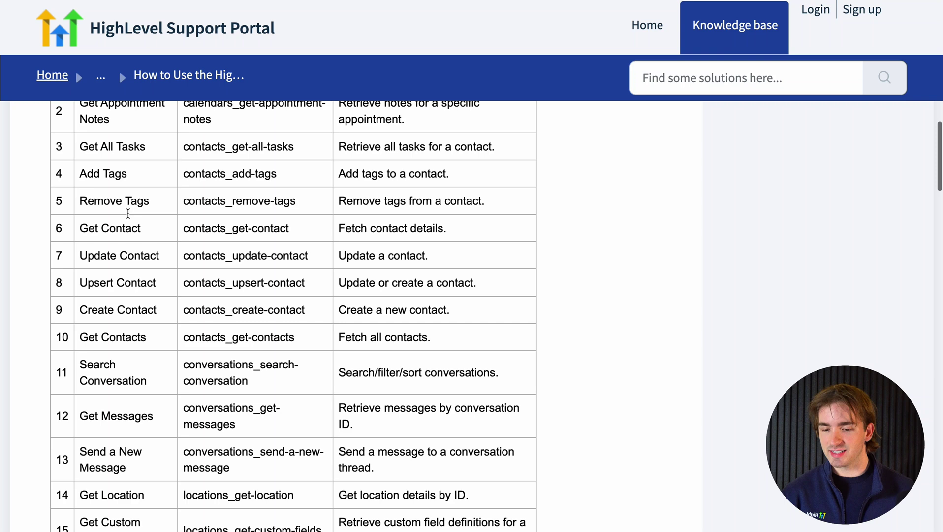
pyautogui.scroll(-1, 128, 214)
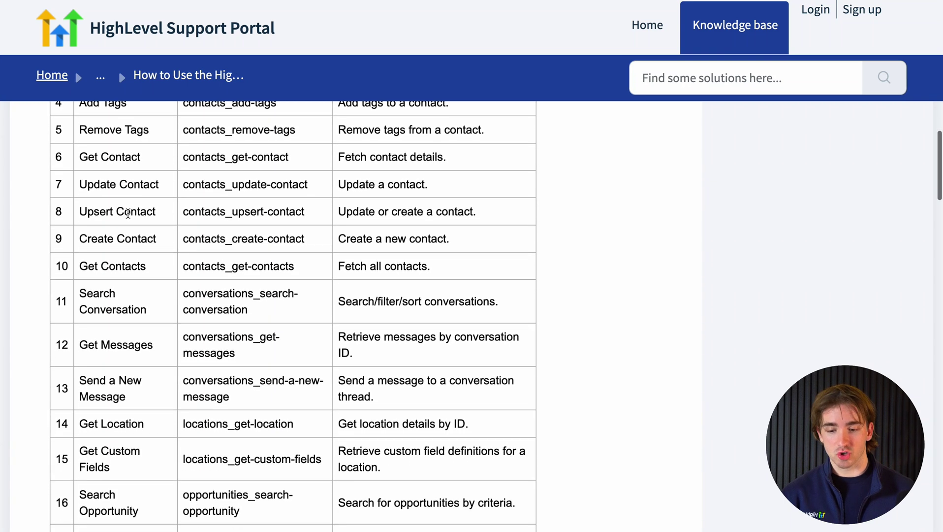
pyautogui.scroll(-2, 128, 214)
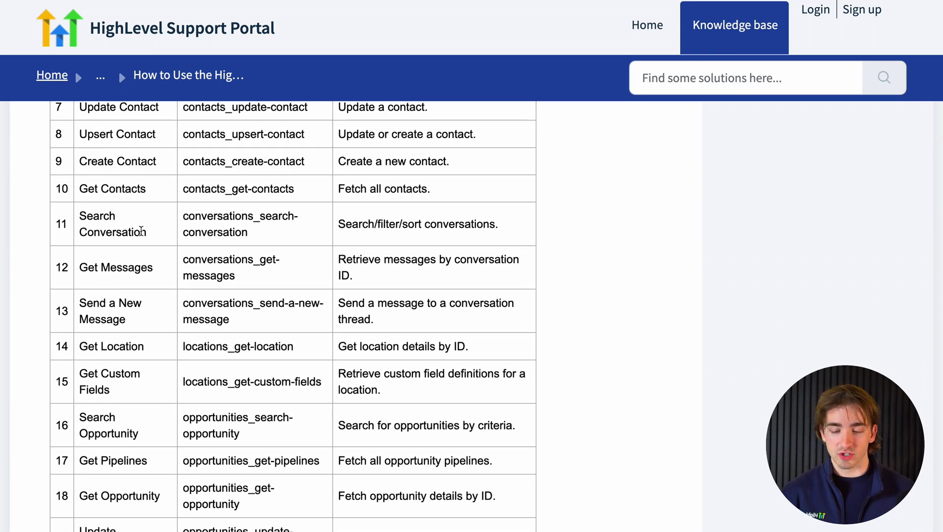
pyautogui.scroll(-1, 141, 230)
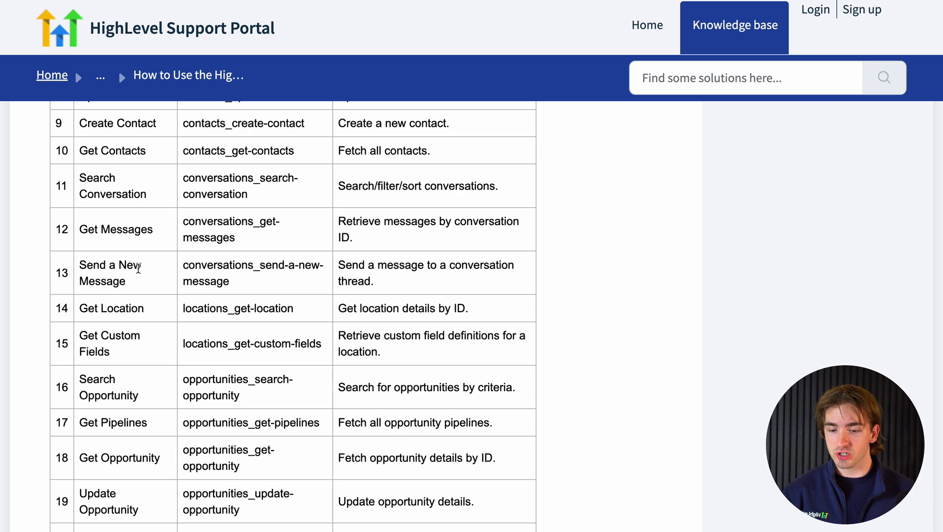
pyautogui.tripleClick(139, 269)
pyautogui.scroll(-2, 136, 268)
pyautogui.doubleClick(130, 265)
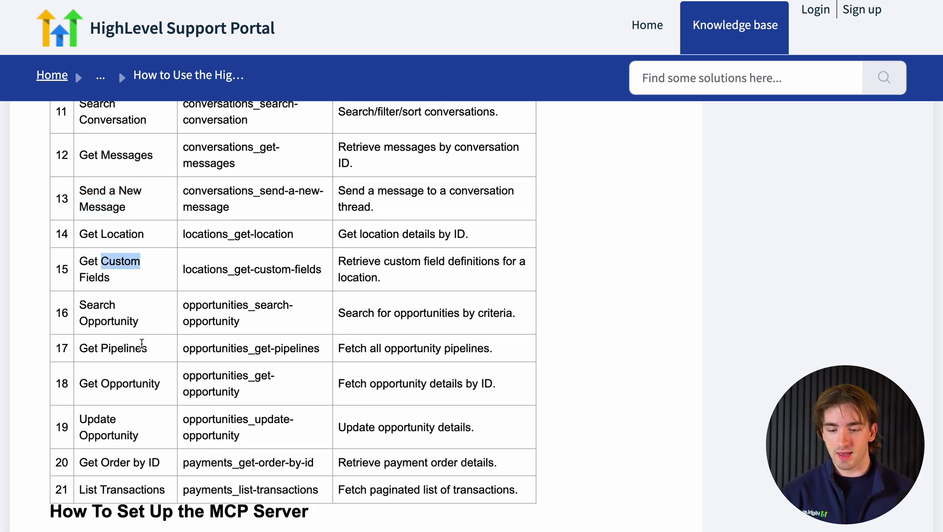
pyautogui.scroll(-2, 142, 343)
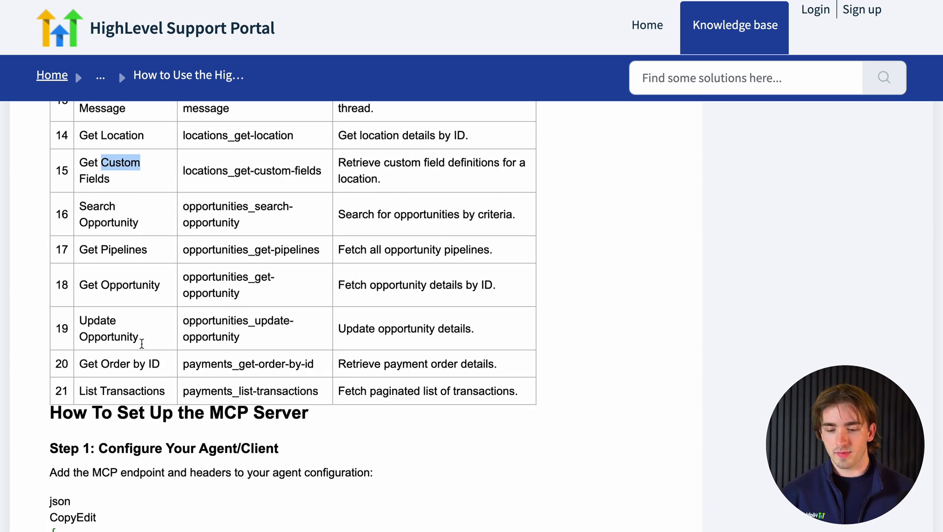
pyautogui.scroll(3, 151, 362)
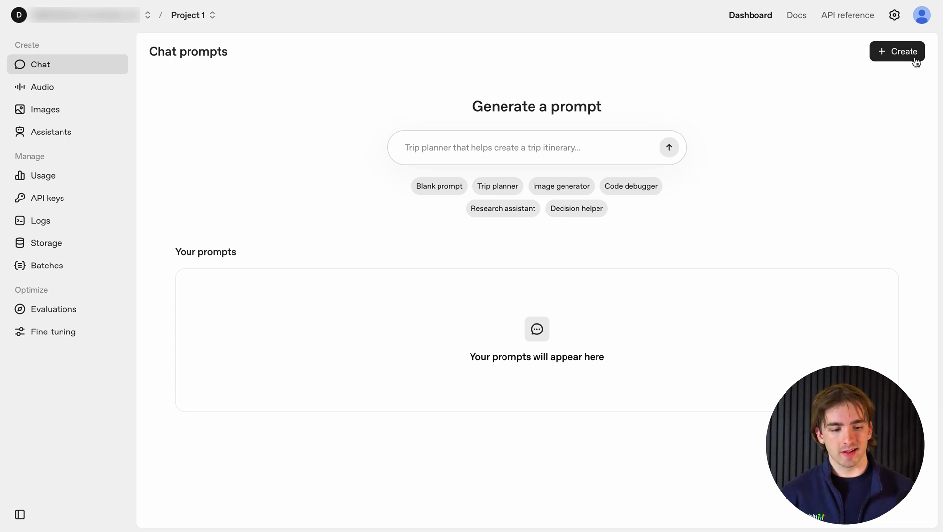
# Create a new chat prompt and begin adding a new custom MCP server tool.
pyautogui.click(895, 51)
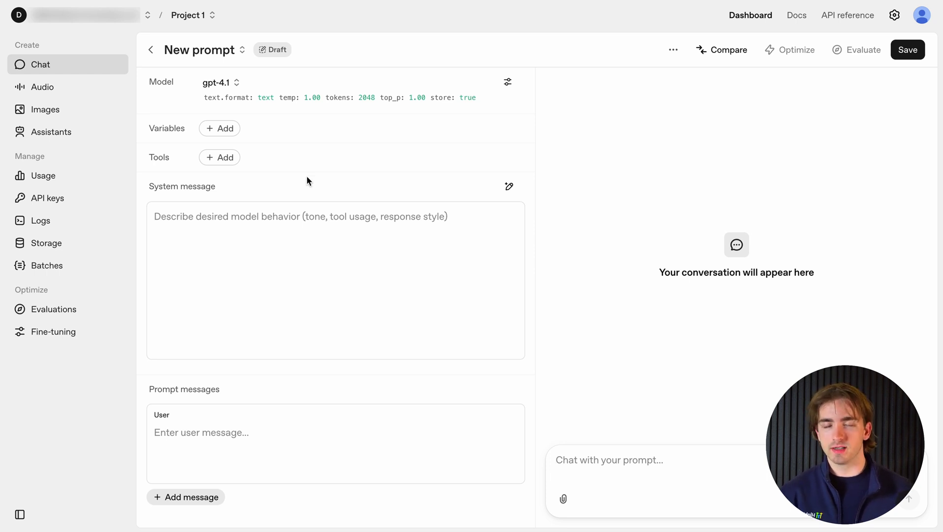
pyautogui.click(220, 159)
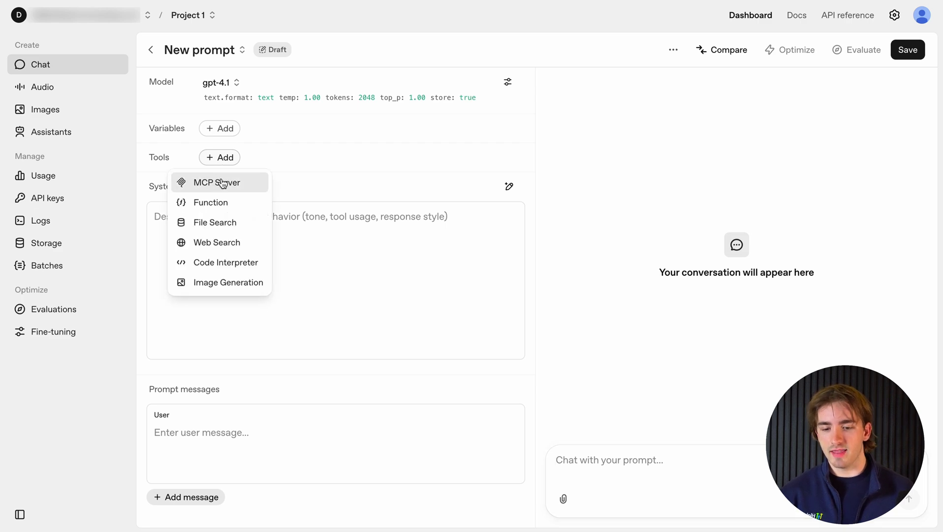
pyautogui.click(220, 183)
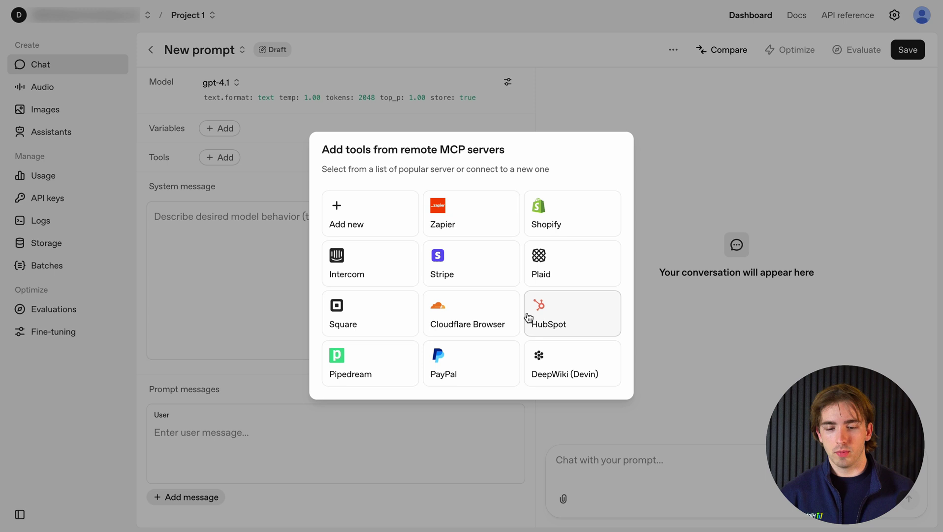
pyautogui.click(374, 219)
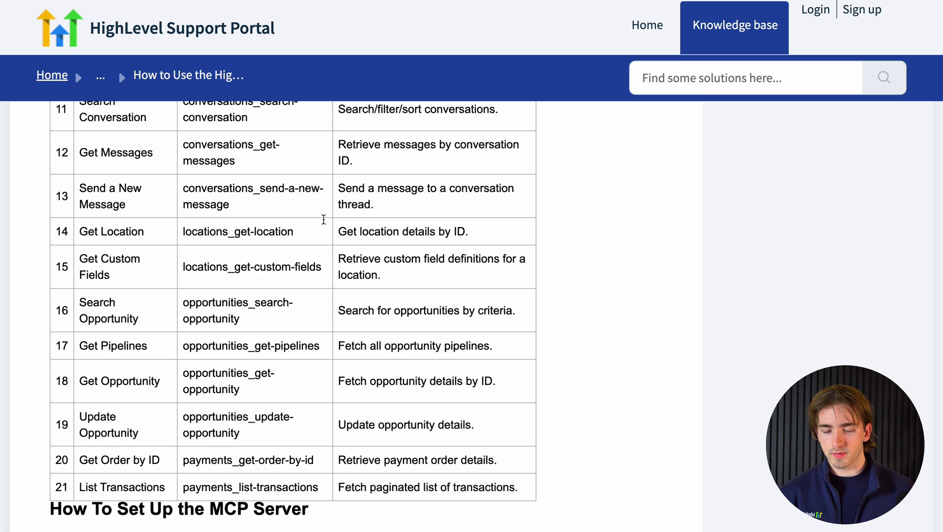
pyautogui.scroll(-10, 323, 219)
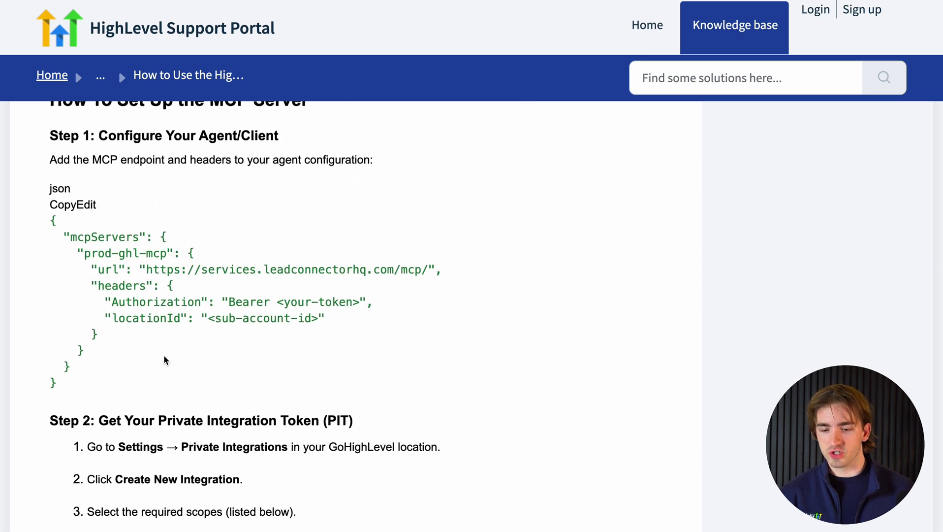
pyautogui.moveTo(158, 383); pyautogui.dragTo(54, 220)
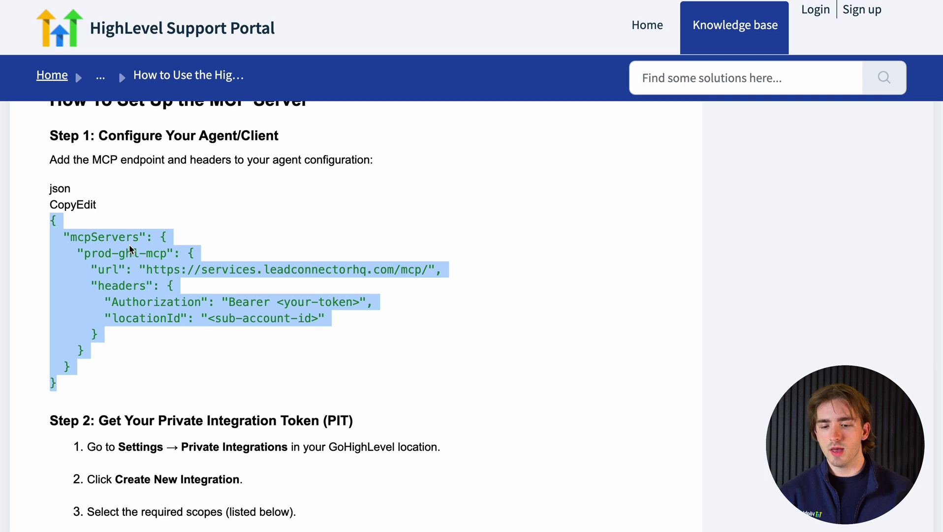
pyautogui.click(173, 313)
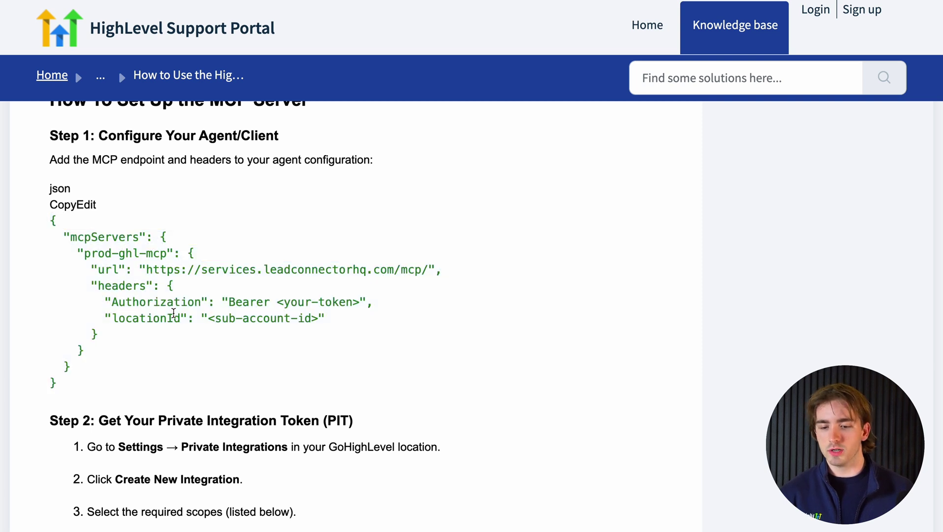
pyautogui.moveTo(146, 274); pyautogui.dragTo(427, 279)
pyautogui.hotkey('ctrl', 'c')
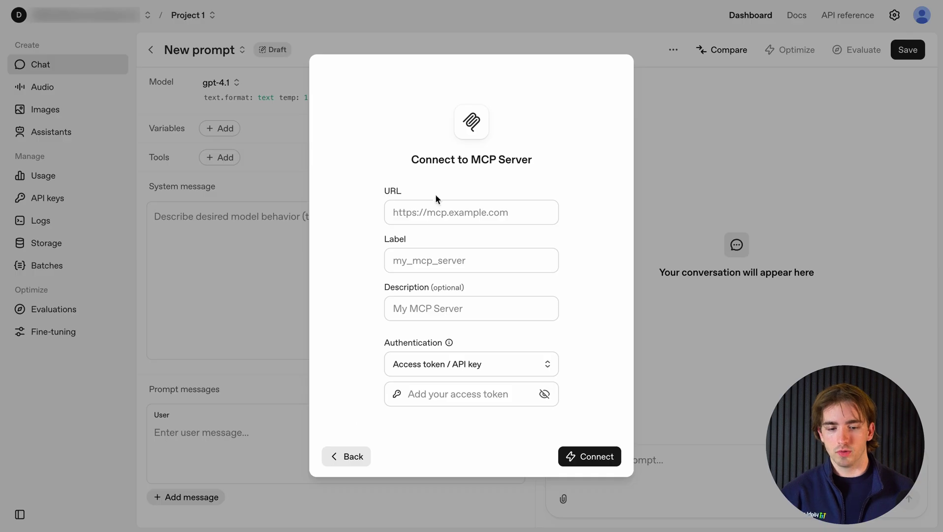
pyautogui.click(432, 212)
pyautogui.hotkey('ctrl', 'v')
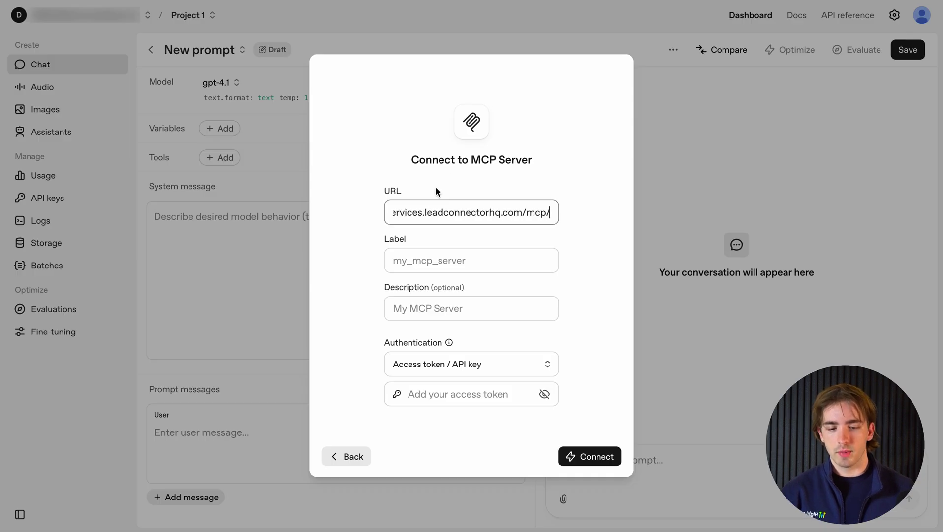
# Enter ghl_mcp_server as the MCP server's label.
pyautogui.click(437, 265)
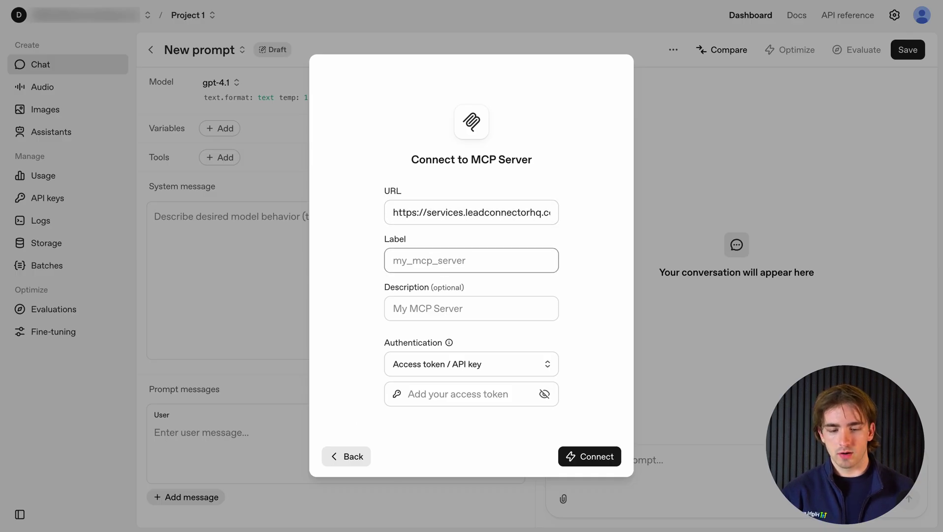
pyautogui.write('ghl_mcp_s')
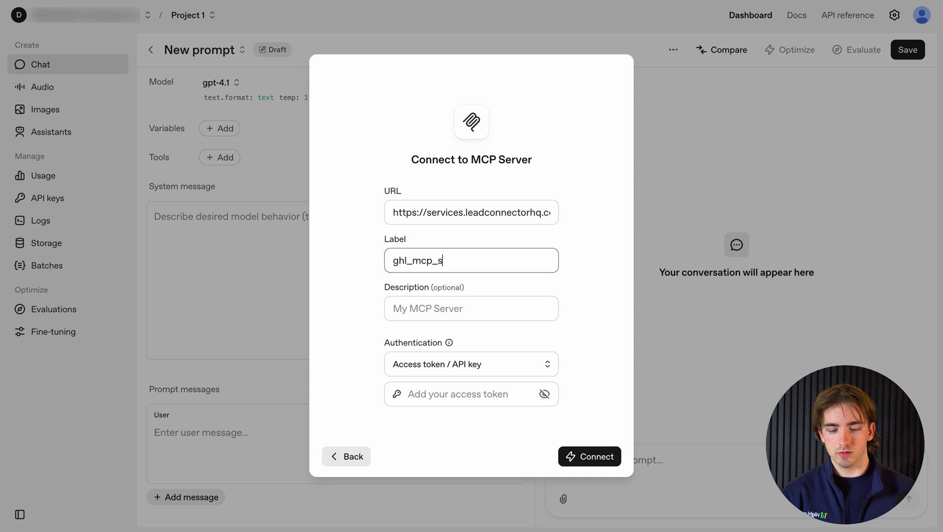
pyautogui.write('erver')
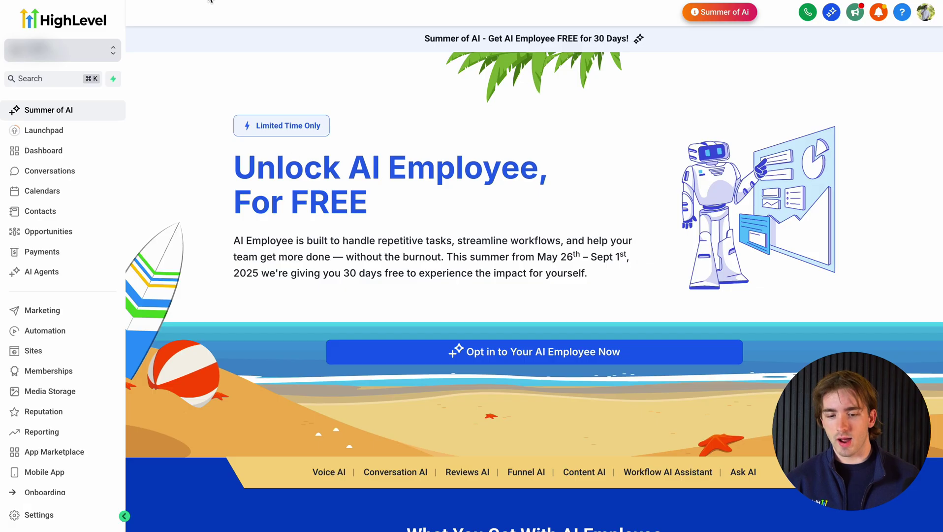
# Under Settings > Private Integrations, start a new integration named MCP and open its scopes list.
pyautogui.click(56, 517)
pyautogui.scroll(-5, 79, 295)
pyautogui.click(118, 397)
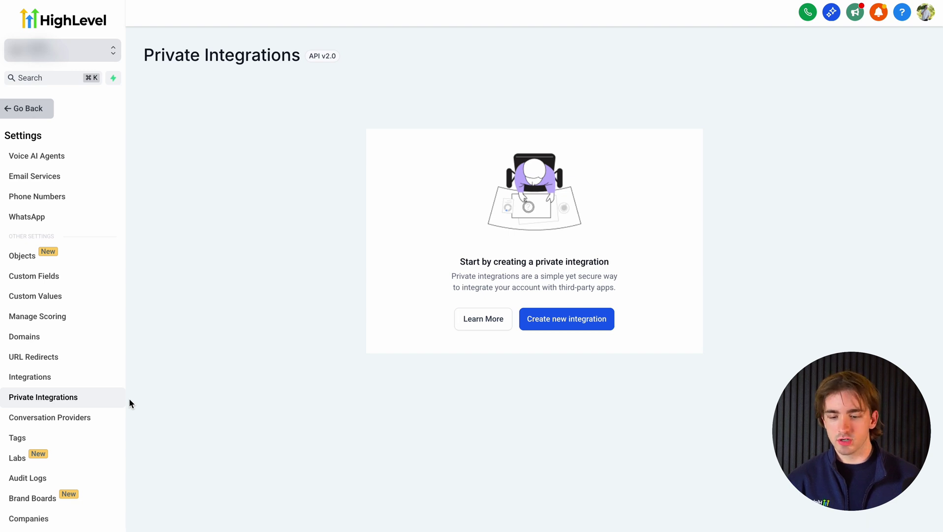
pyautogui.click(561, 330)
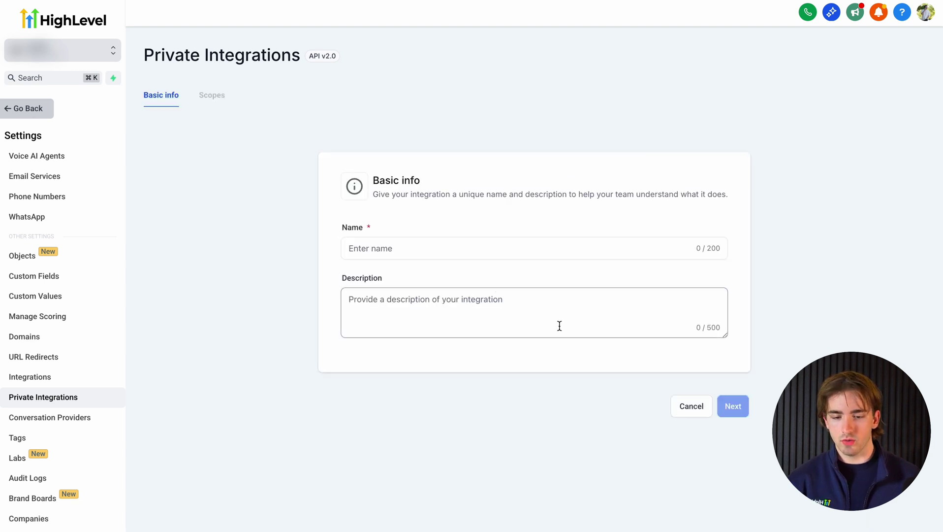
pyautogui.click(422, 254)
pyautogui.write('MCP Server')
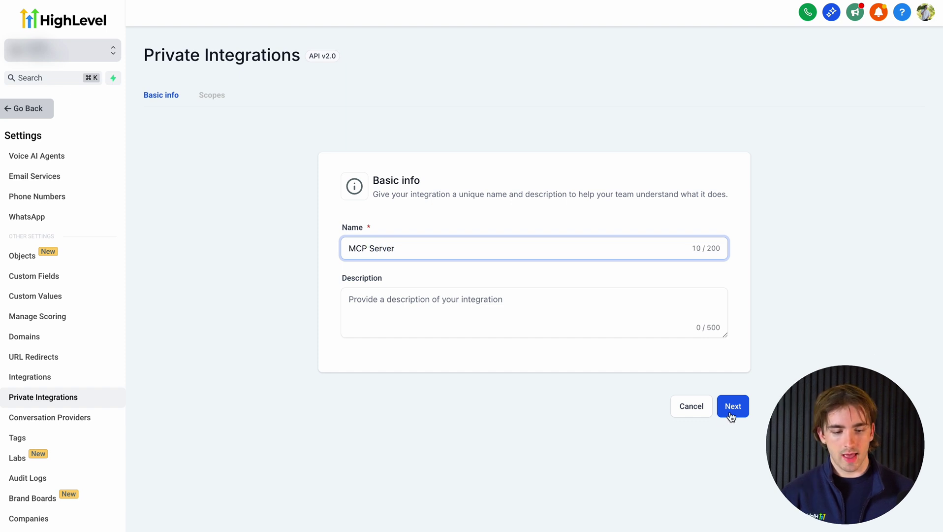
pyautogui.click(731, 415)
pyautogui.click(360, 249)
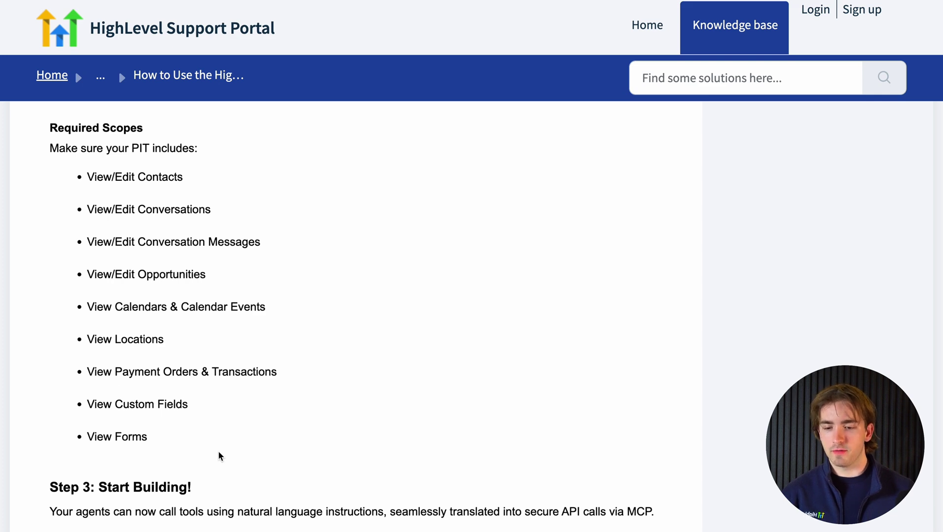
pyautogui.scroll(5, 219, 450)
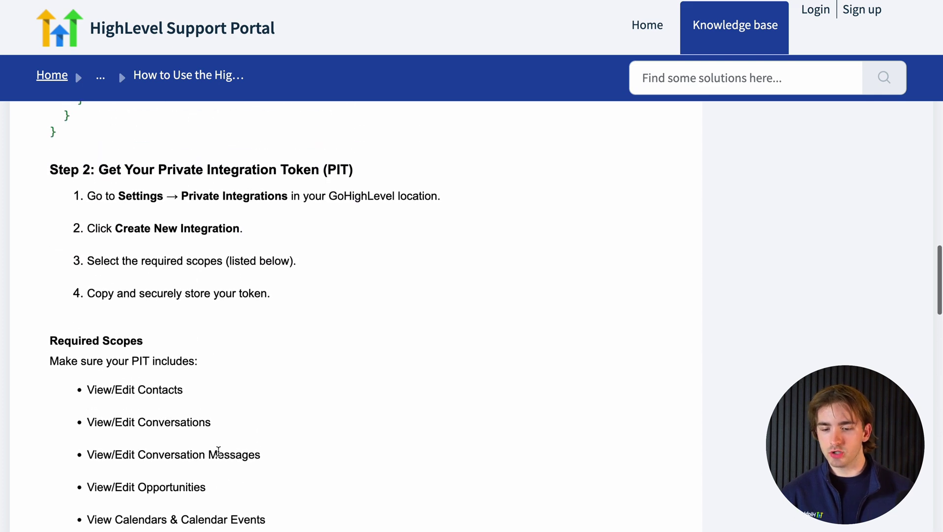
pyautogui.scroll(-4, 218, 450)
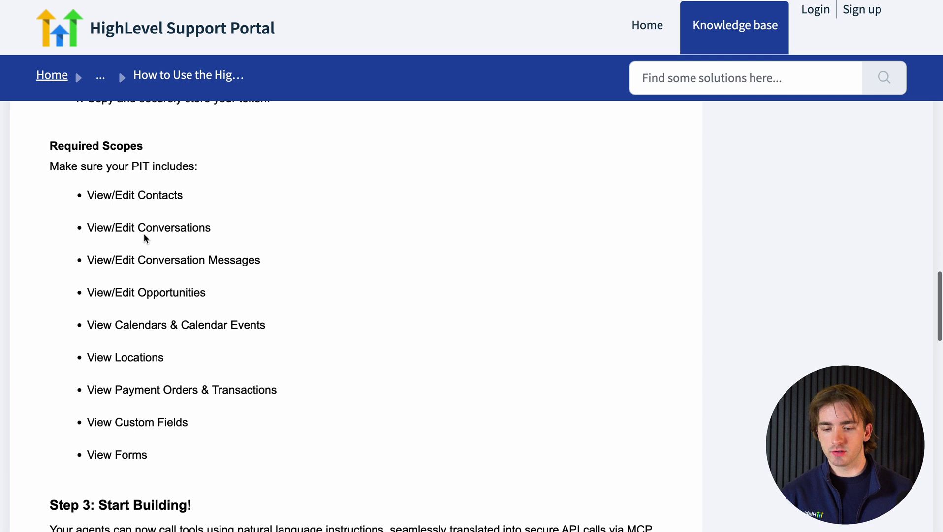
pyautogui.tripleClick(143, 229)
pyautogui.tripleClick(143, 260)
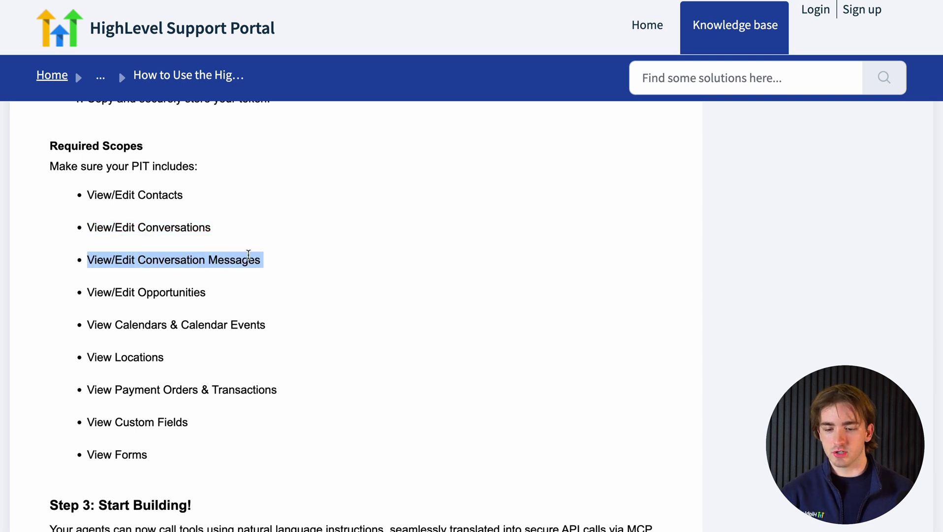
pyautogui.click(137, 323)
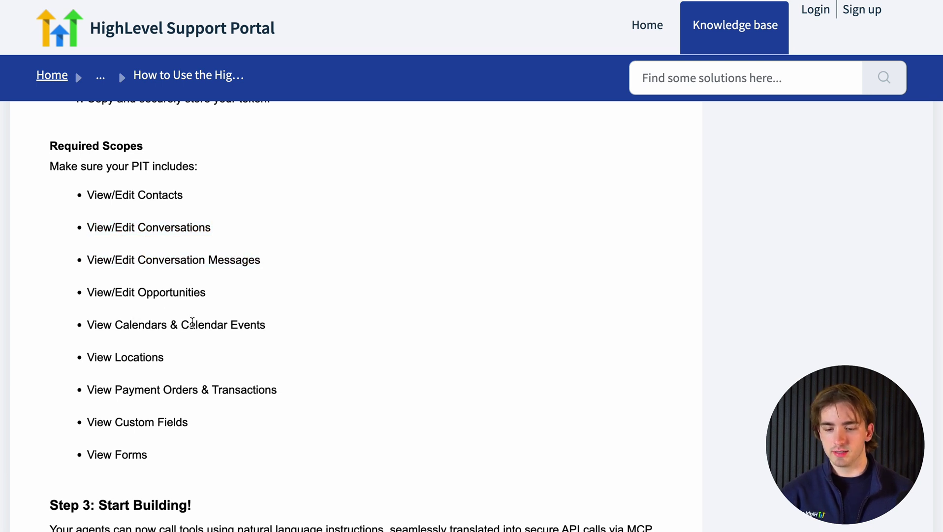
pyautogui.doubleClick(138, 356)
pyautogui.doubleClick(158, 421)
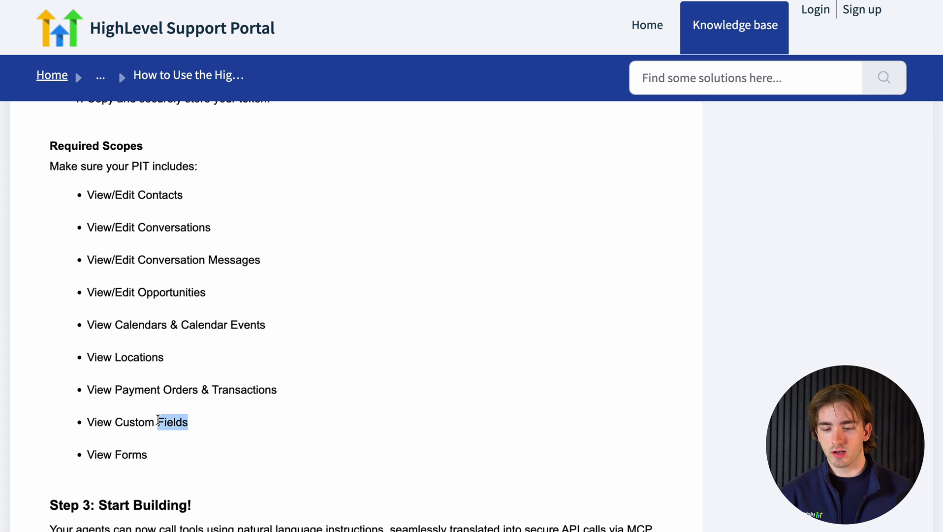
pyautogui.click(158, 421)
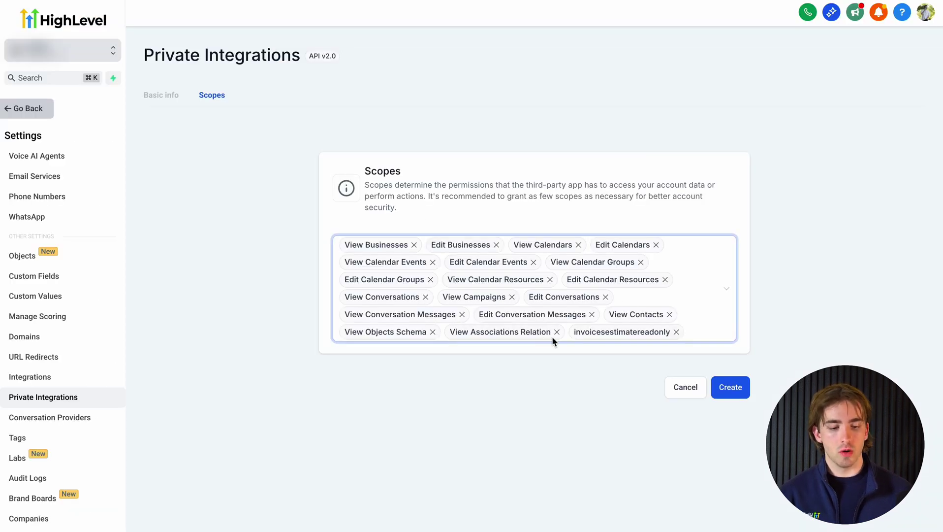
# Create the MCP private integration with the chosen scopes to issue its access token.
pyautogui.click(731, 389)
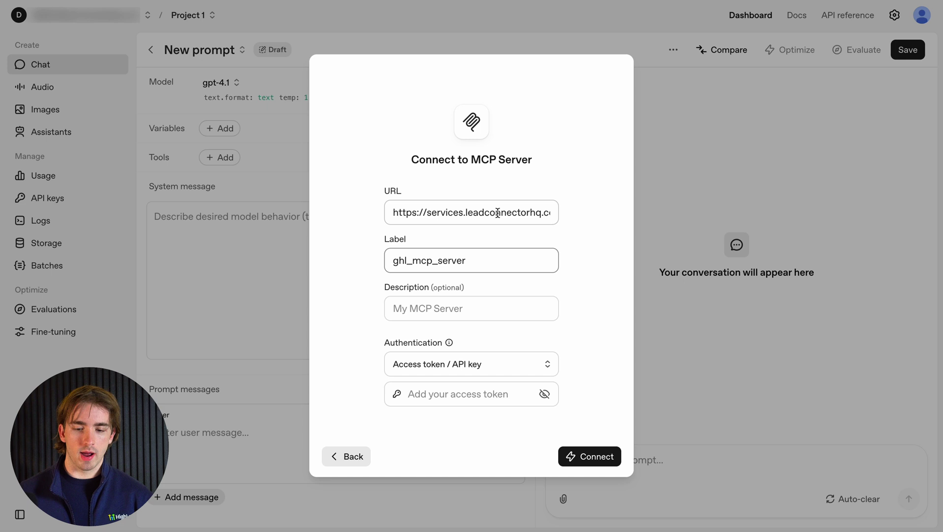
# Connect ghl_mcp_server using the pasted HighLevel access token and add it to the prompt.
pyautogui.click(441, 400)
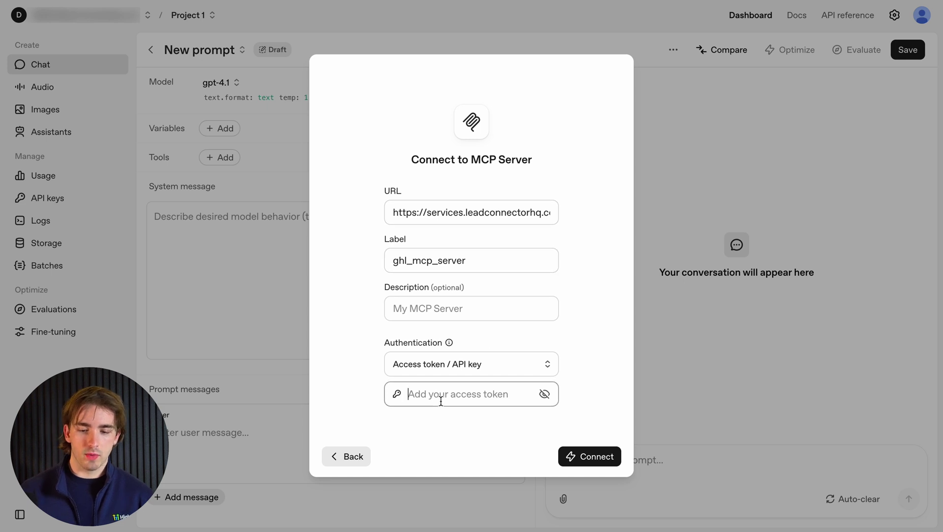
pyautogui.hotkey('ctrl', 'v')
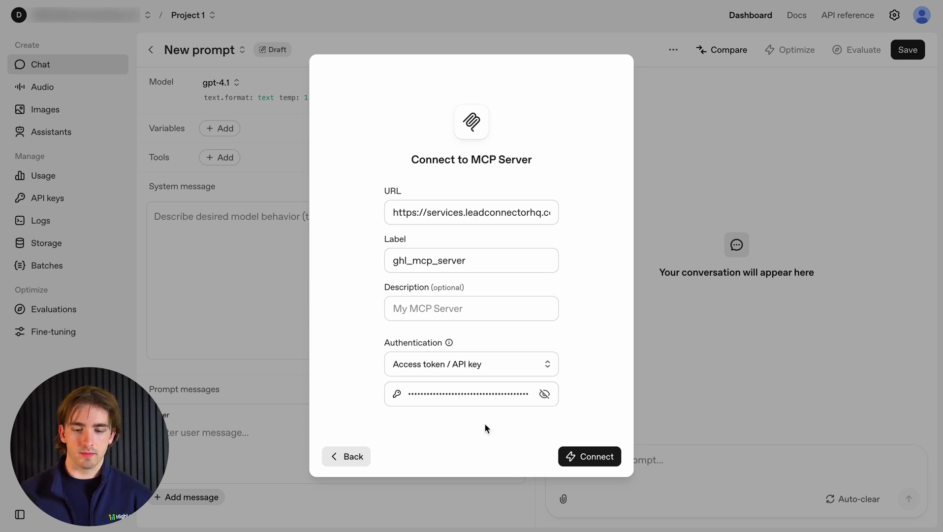
pyautogui.click(601, 459)
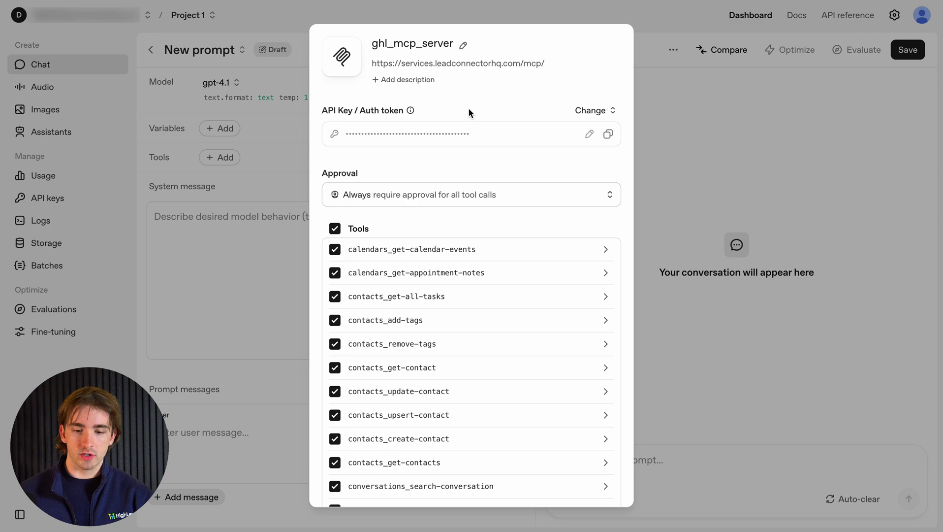
pyautogui.scroll(-1, 417, 233)
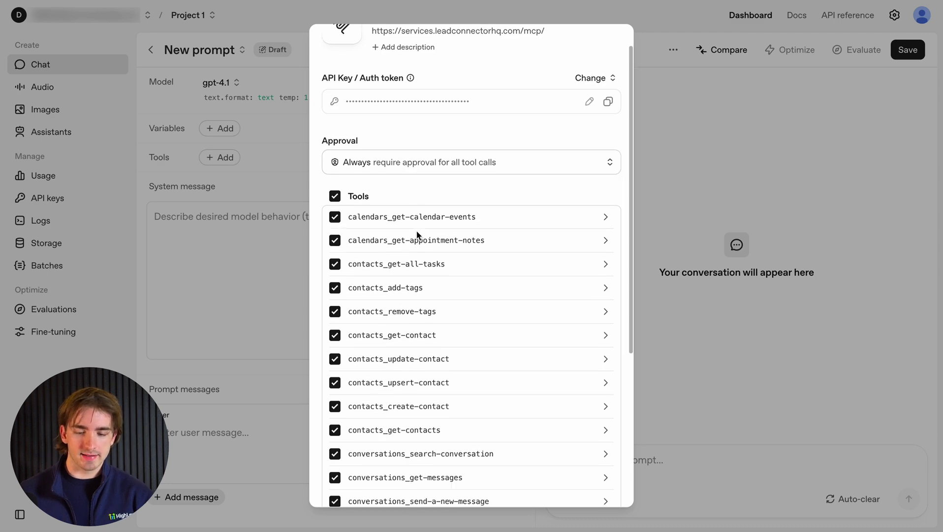
pyautogui.scroll(-5, 417, 234)
pyautogui.scroll(6, 417, 234)
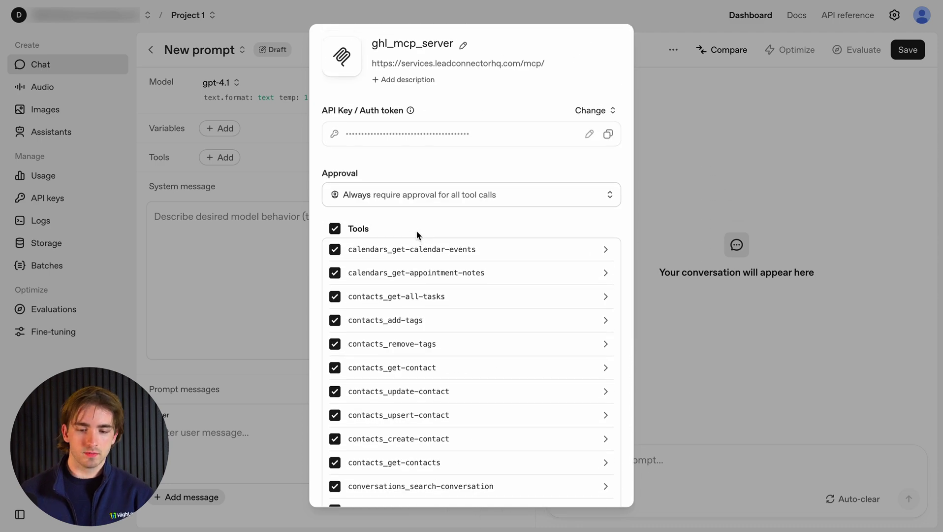
pyautogui.scroll(-5, 416, 231)
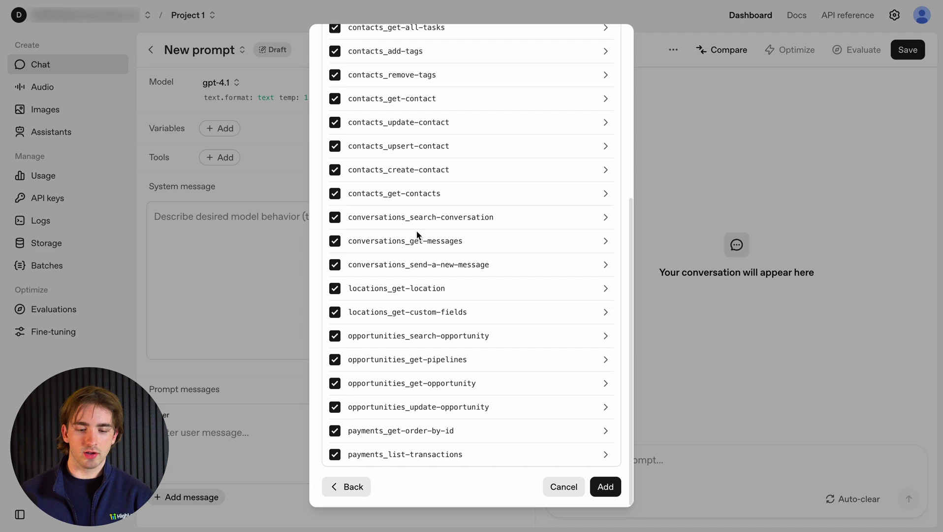
pyautogui.scroll(6, 417, 231)
pyautogui.scroll(-5, 416, 231)
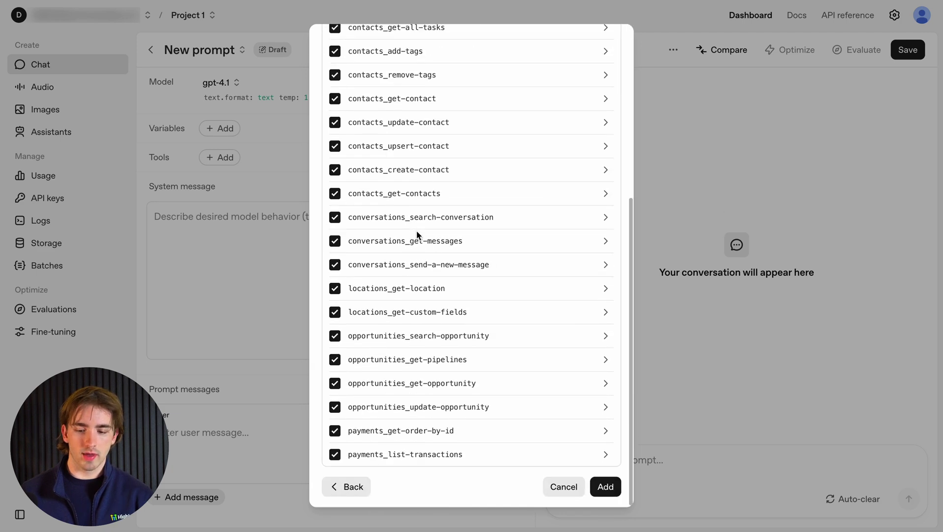
pyautogui.click(605, 487)
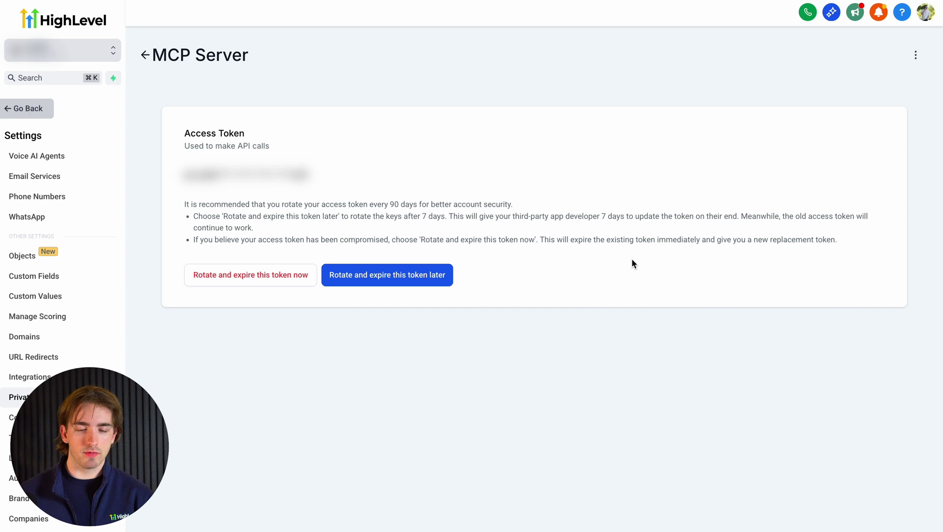
# Go back from the MCP Server token page to the Private Integrations list.
pyautogui.click(146, 54)
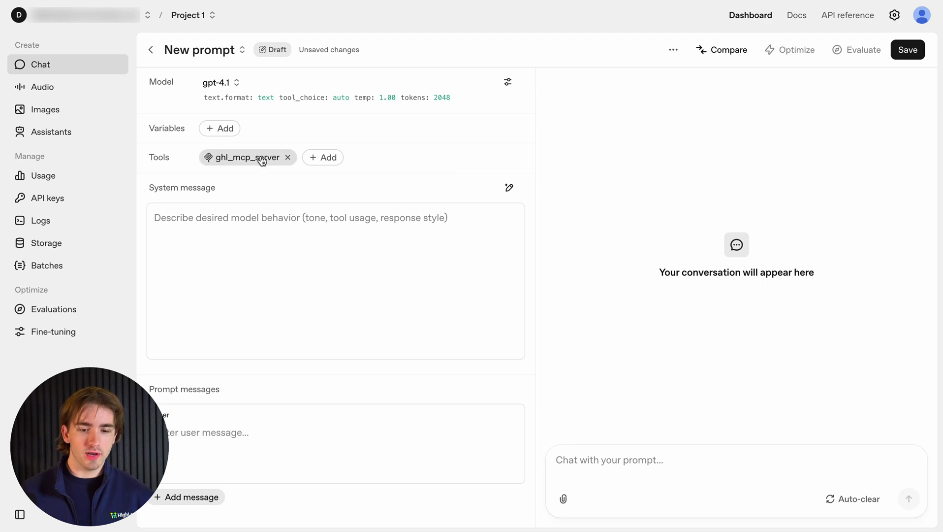
# Review the ghl_mcp_server tool's enabled CRM tools, then close its settings.
pyautogui.click(261, 159)
pyautogui.scroll(-2, 446, 257)
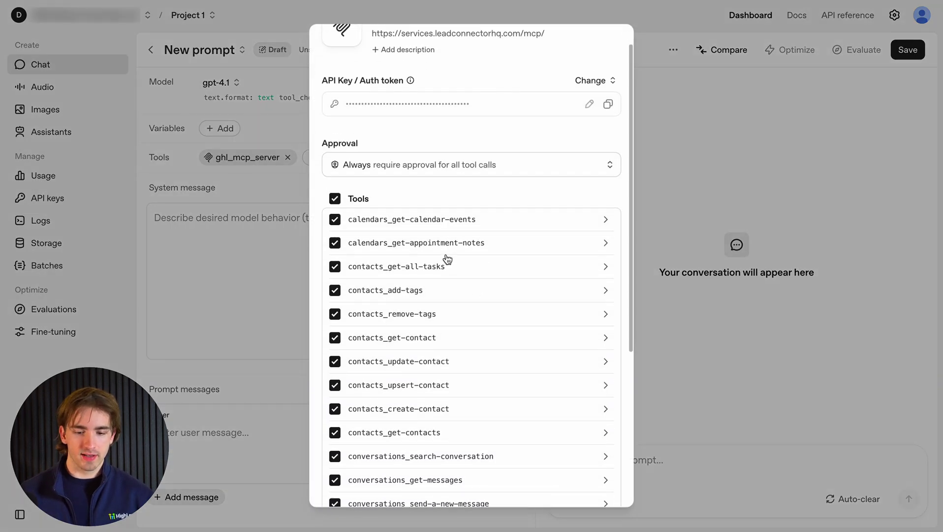
pyautogui.scroll(-3, 434, 358)
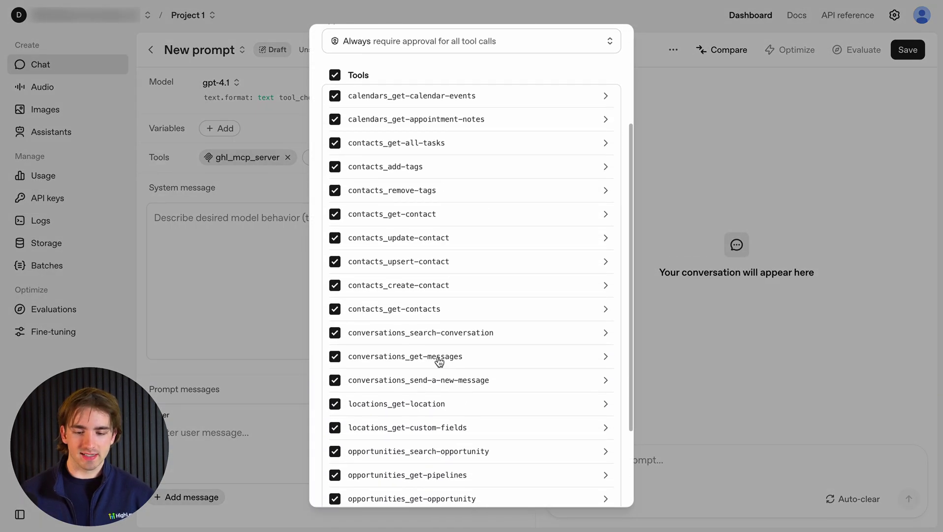
pyautogui.scroll(5, 435, 361)
pyautogui.click(742, 236)
pyautogui.click(263, 255)
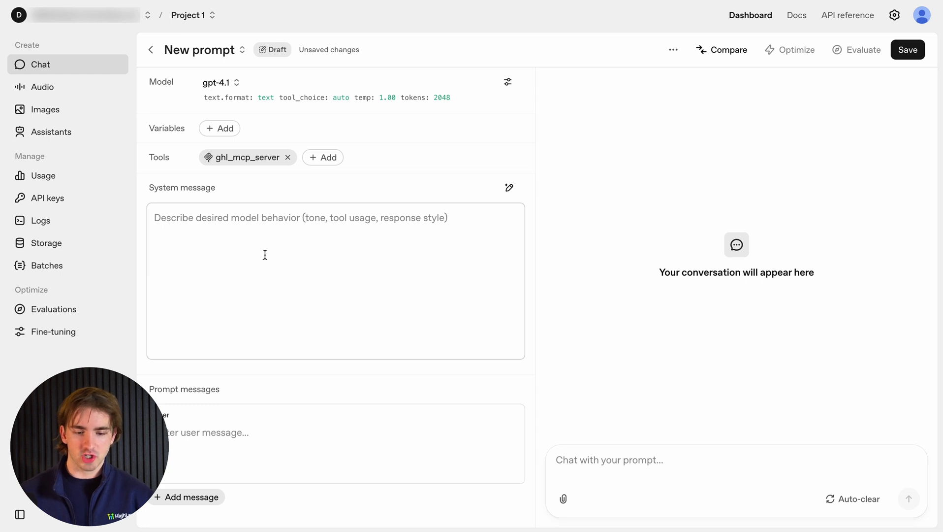
# Ask for contact Test27's email and approve the contacts_get-contacts lookup.
pyautogui.click(640, 460)
pyautogui.hotkey('ctrl', 'v')
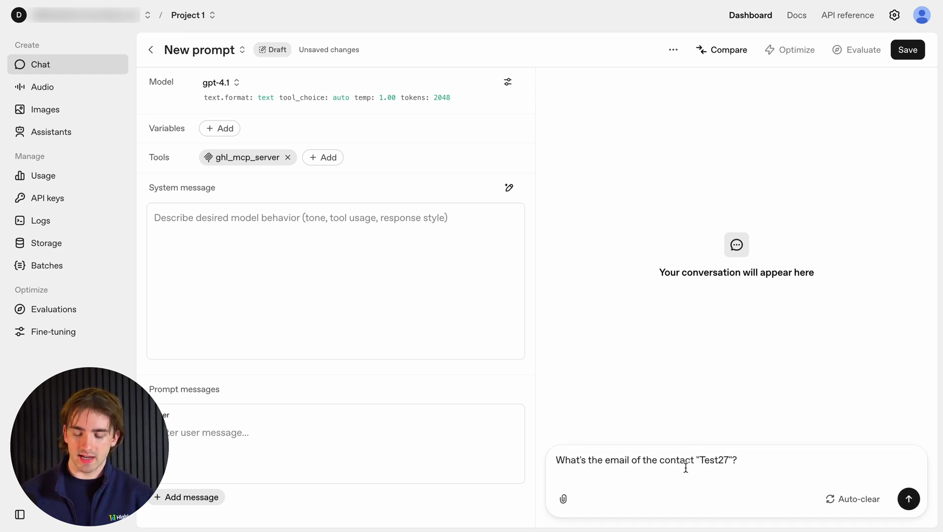
pyautogui.press('Return')
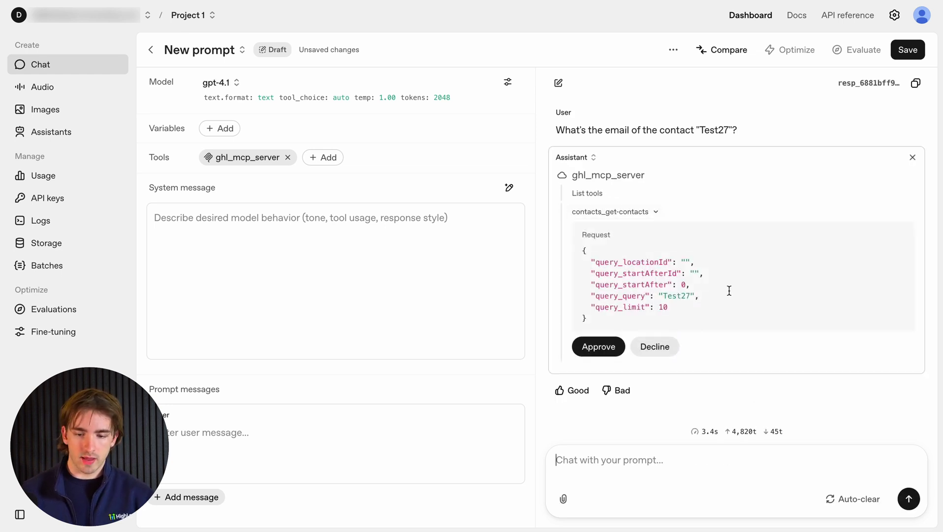
pyautogui.click(587, 347)
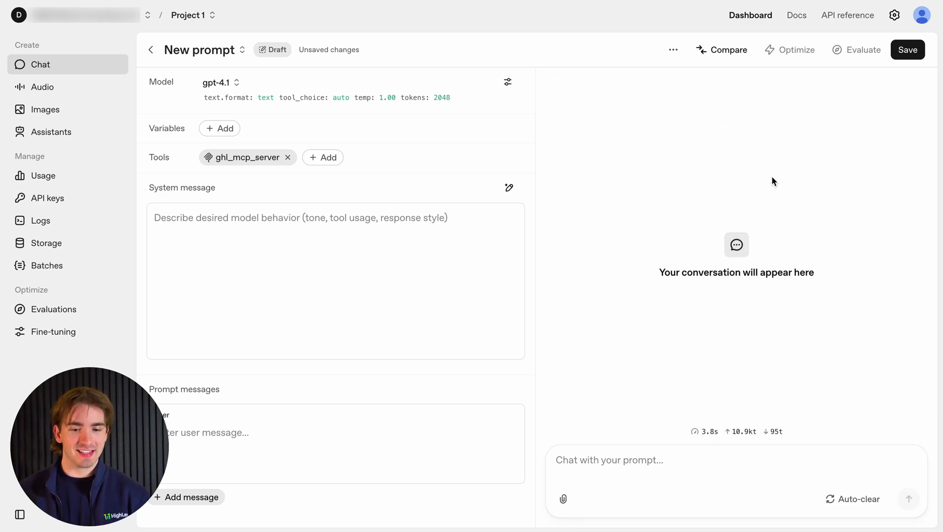
pyautogui.click(218, 157)
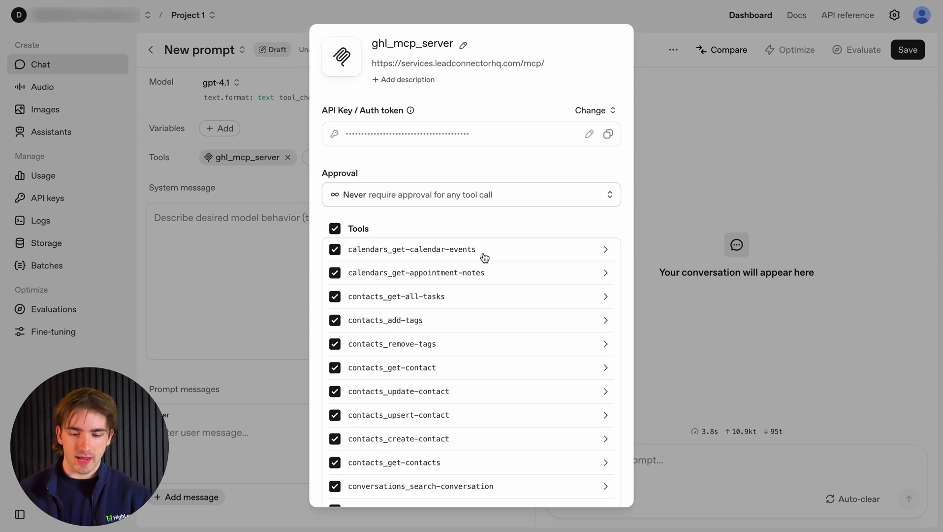
pyautogui.scroll(-5, 484, 257)
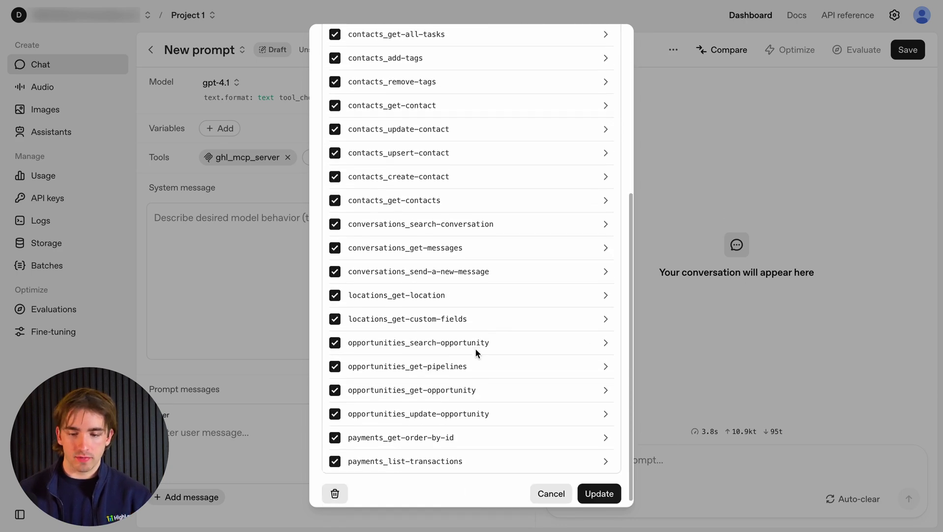
pyautogui.scroll(5, 475, 348)
pyautogui.click(695, 134)
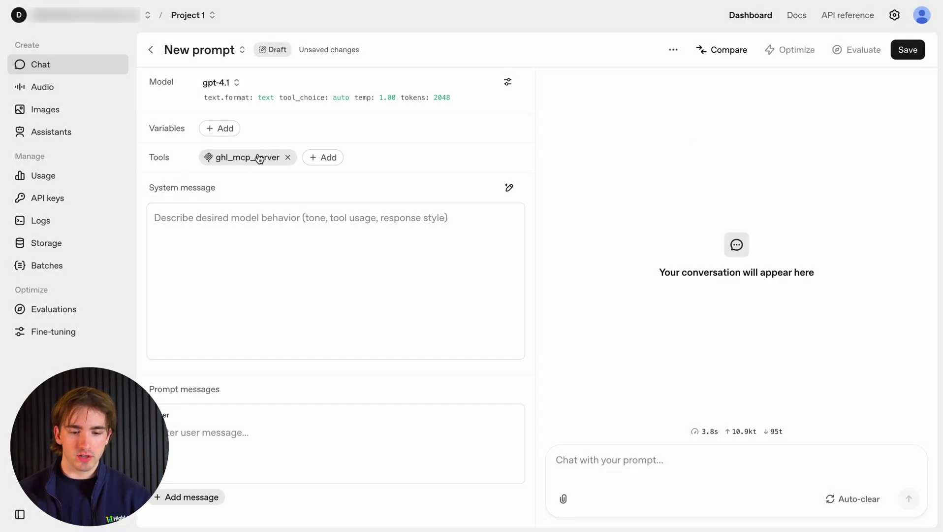
pyautogui.click(651, 467)
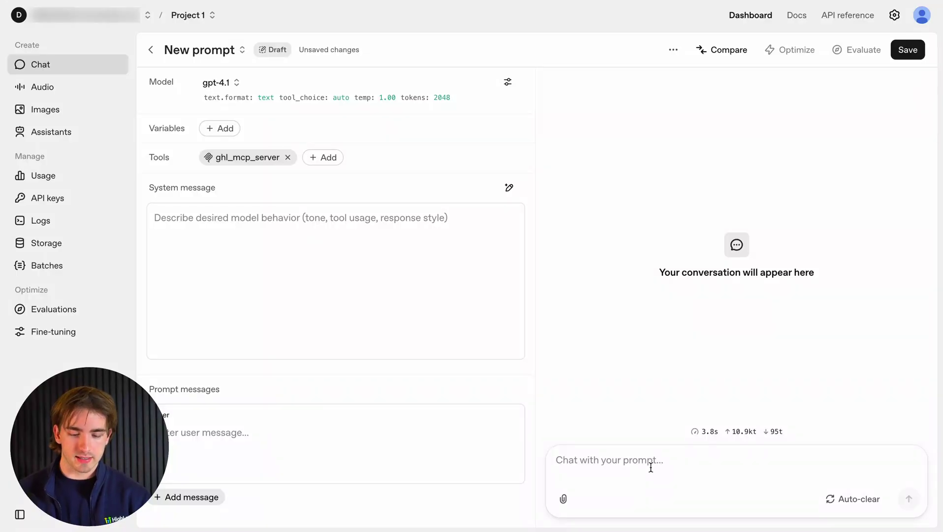
# Ask 'What is the email of Test27? Location ID:' with the pasted location ID.
pyautogui.click(651, 467)
pyautogui.write('What is the eam')
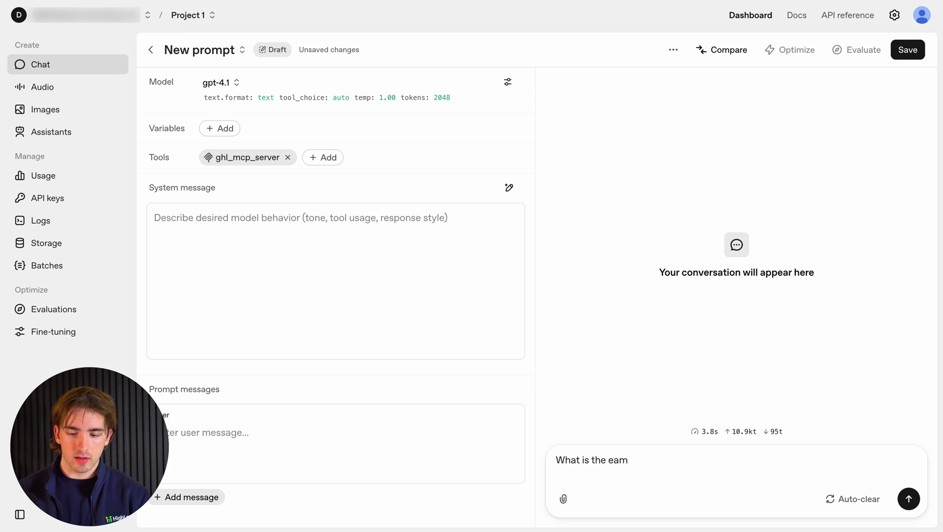
pyautogui.press('BackSpace')
pyautogui.press('BackSpace')
pyautogui.write('mail')
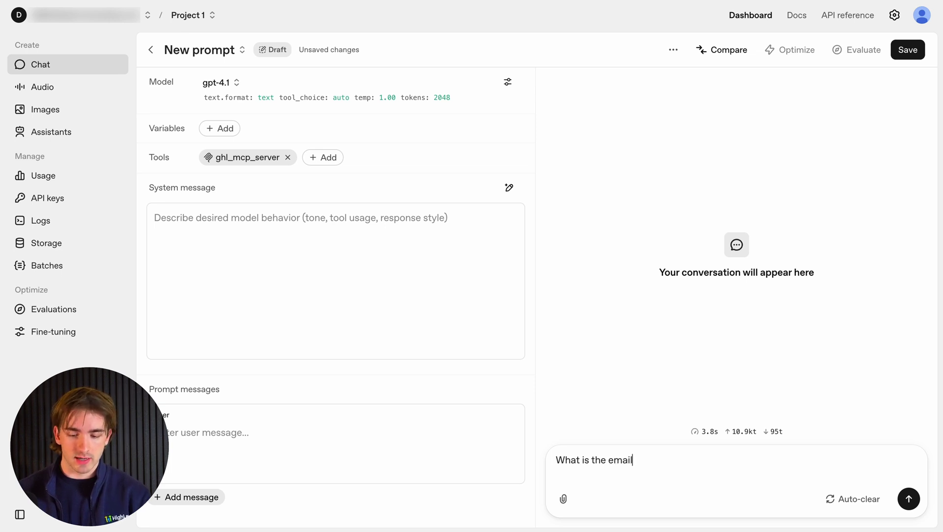
pyautogui.write(' of Test27')
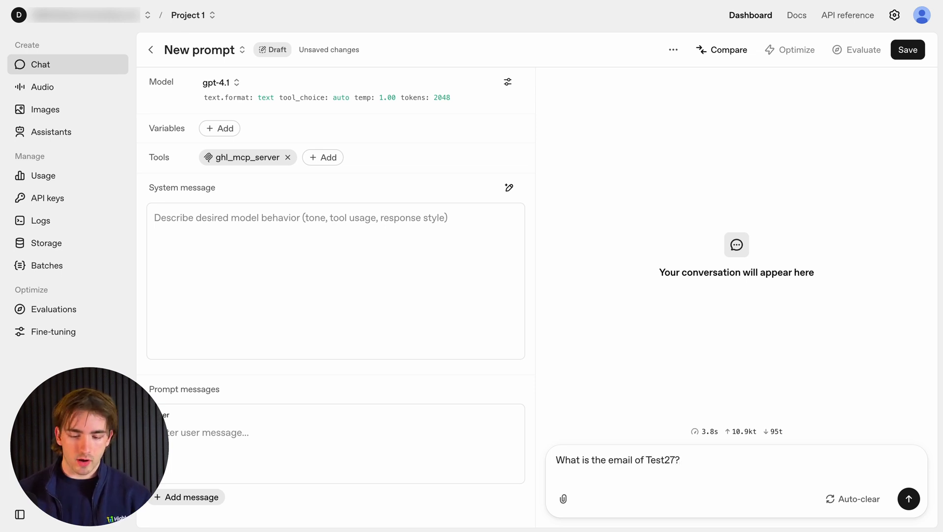
pyautogui.write('? Location')
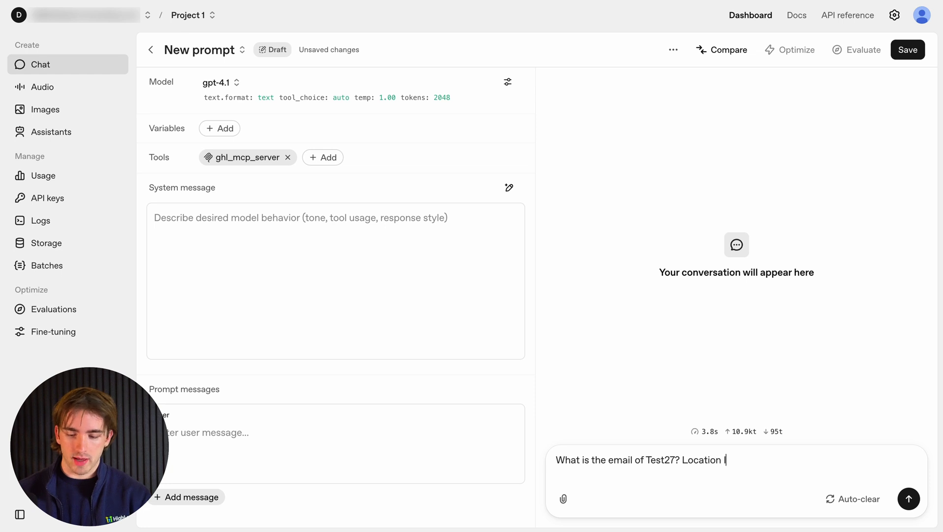
pyautogui.write(' ID:')
pyautogui.write('T69cl1milcirlORef4lb')
pyautogui.press('Return')
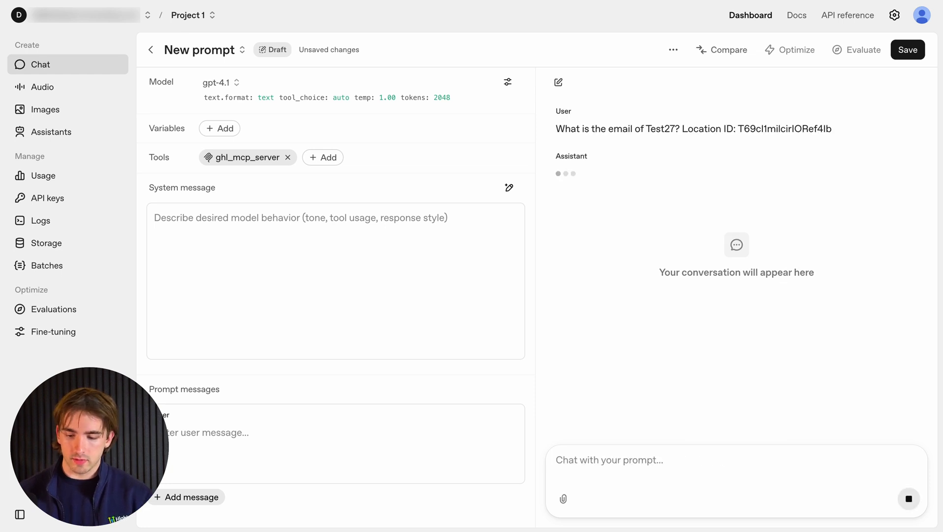
# Verify the returned email against Test27's record in HighLevel Contacts.
pyautogui.moveTo(665, 269); pyautogui.dragTo(554, 265)
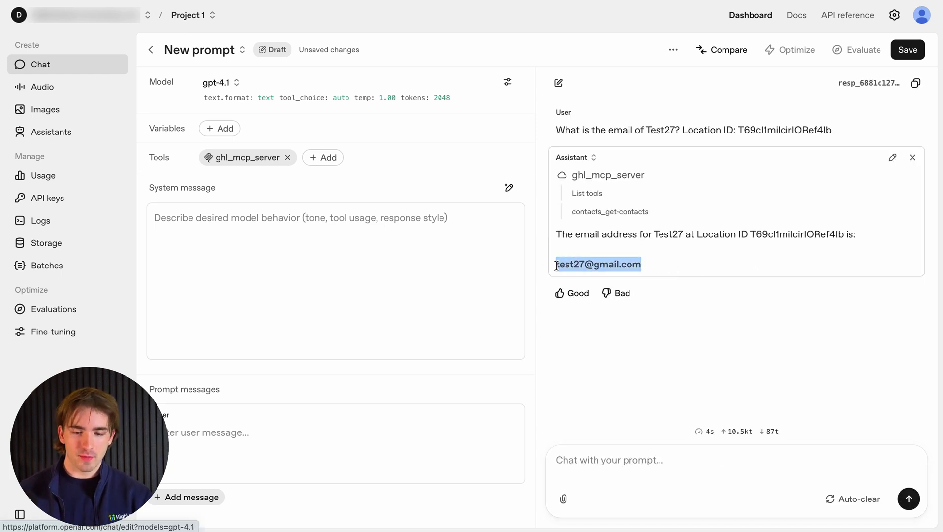
pyautogui.press('super+Tab')
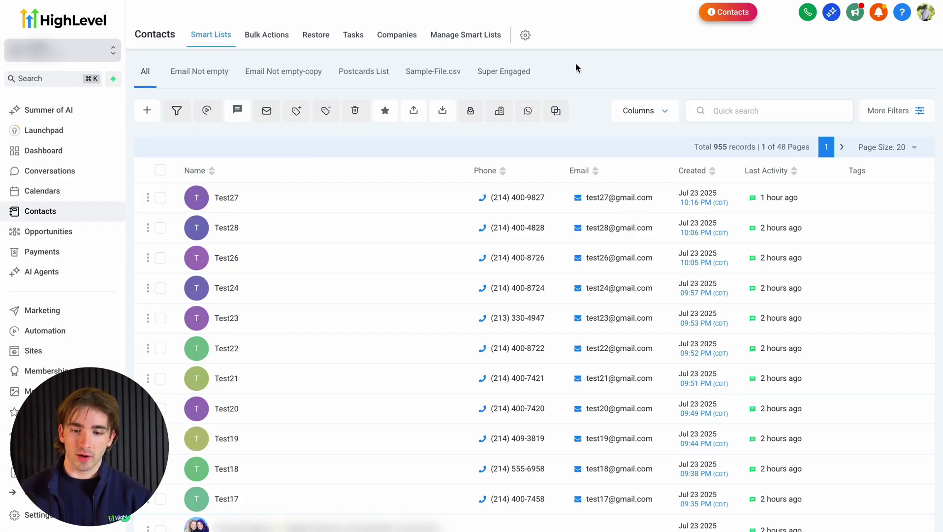
pyautogui.press('super+Tab')
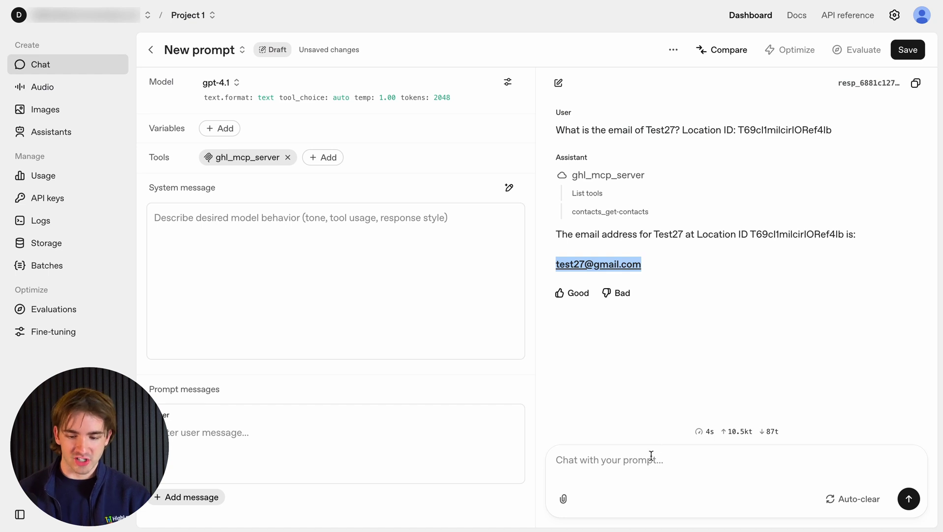
# Ask the model for the total revenue of open opportunities.
pyautogui.click(651, 454)
pyautogui.write('How much revenue open opportunities is there in this location?')
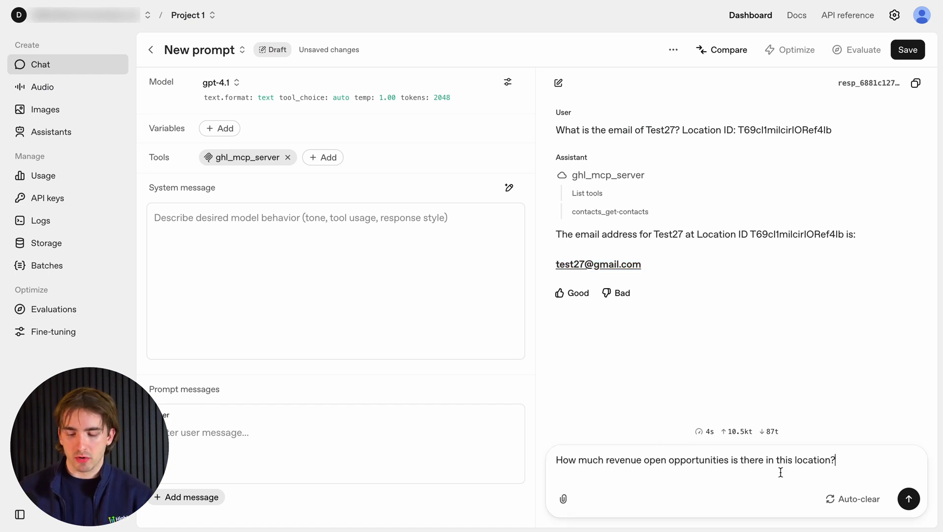
pyautogui.press('Return')
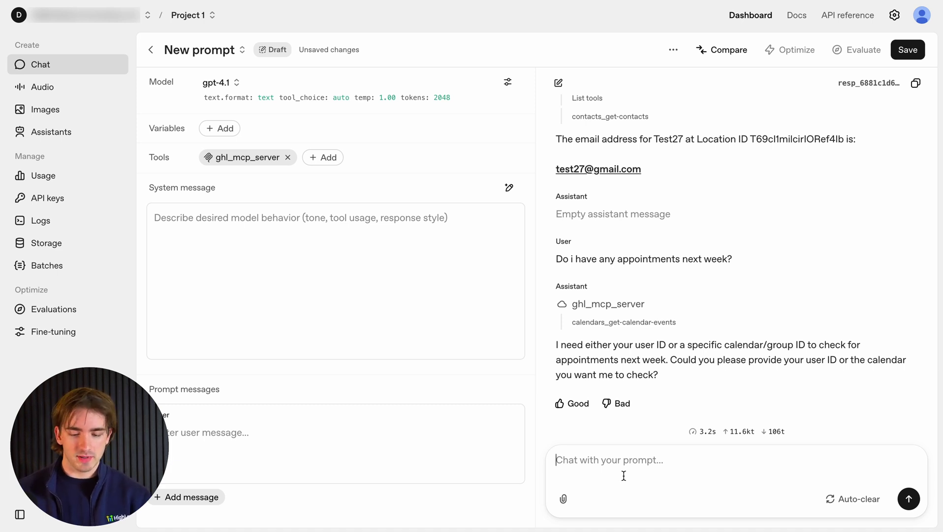
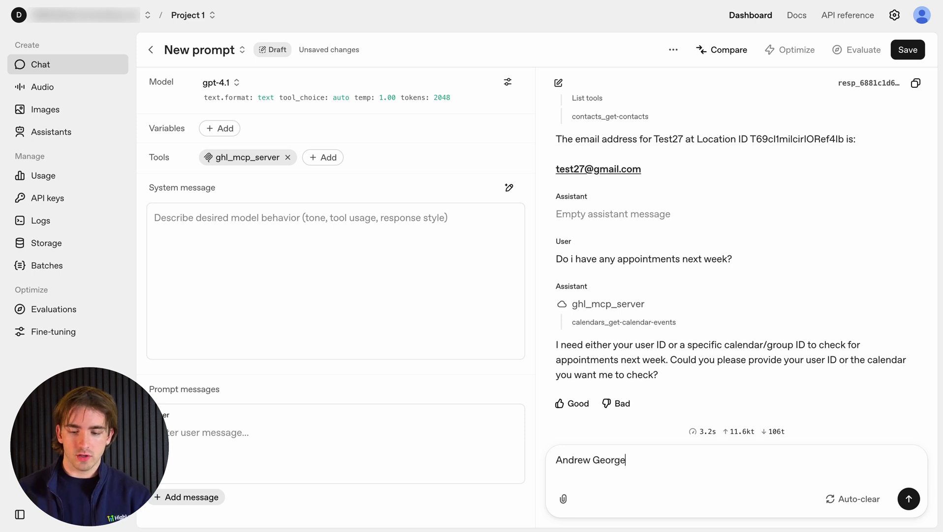
# Reply with the user's full name as the requested user identifier.
pyautogui.press('Return')
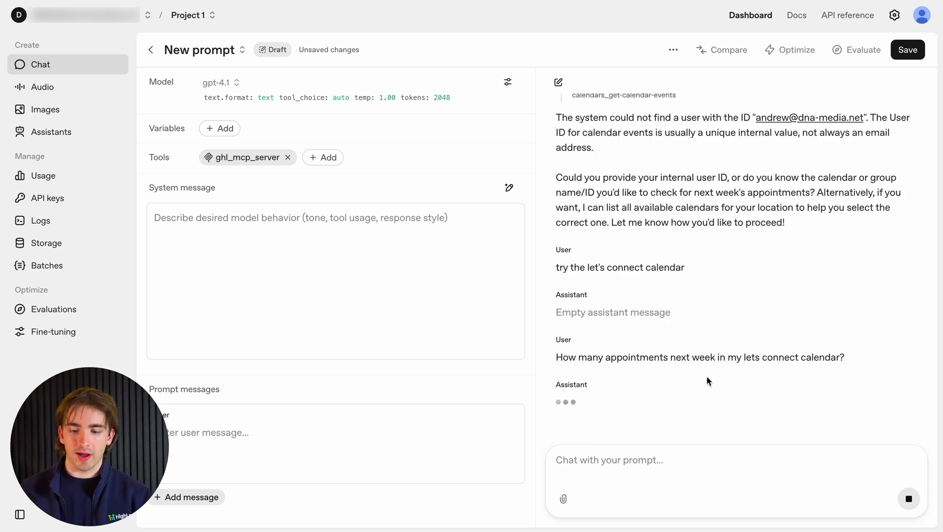